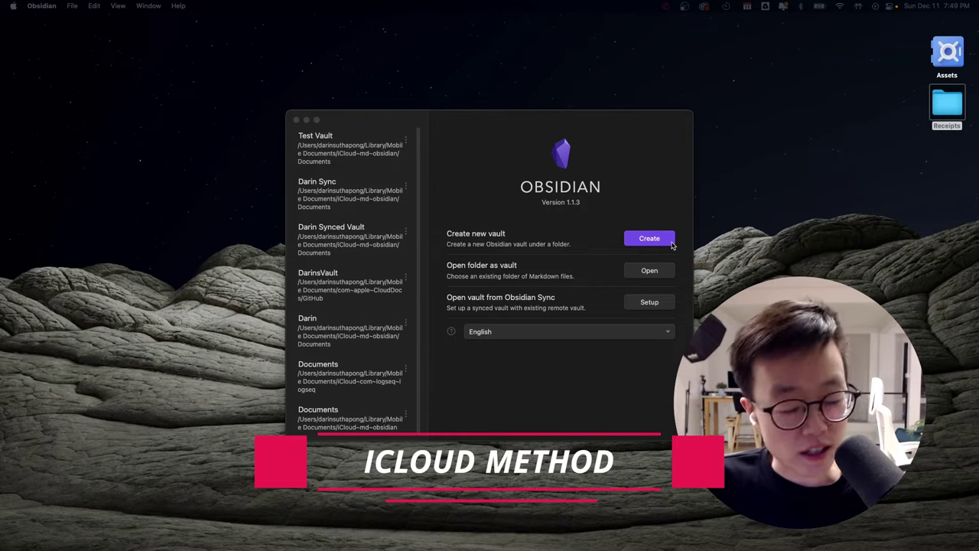
# Create a new vault named Test in the iCloud Obsidian folder.
pyautogui.click(674, 213)
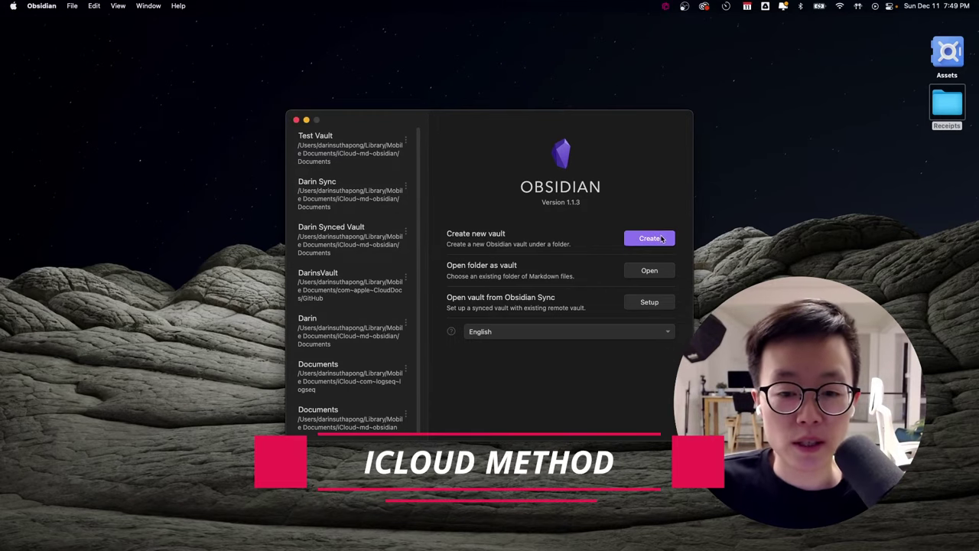
pyautogui.click(663, 240)
pyautogui.write('Test')
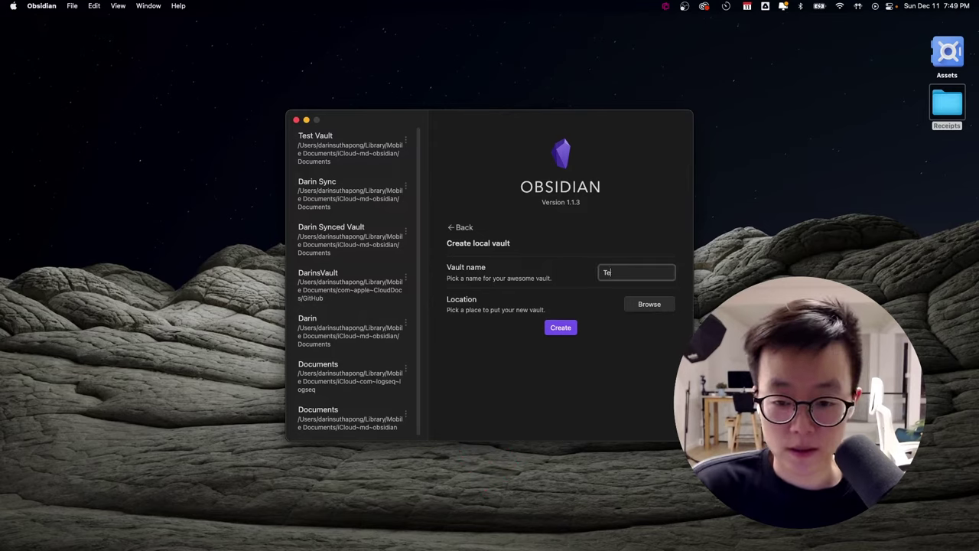
pyautogui.click(652, 305)
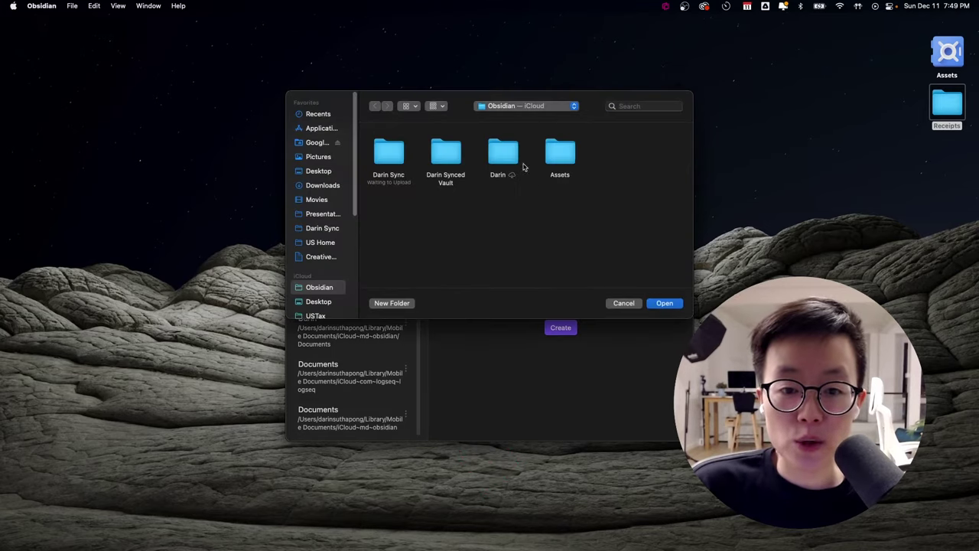
pyautogui.click(664, 304)
pyautogui.click(570, 343)
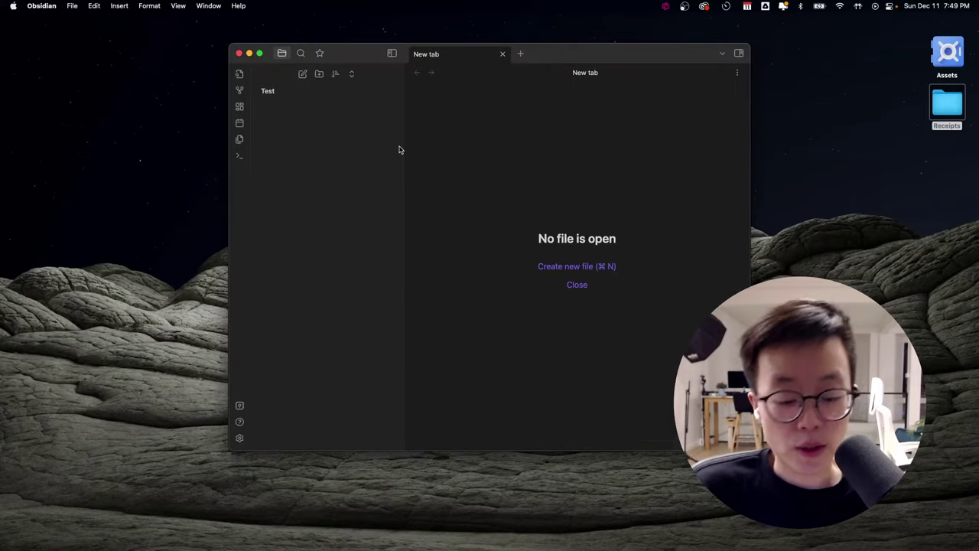
# Add a note titled Test123 and write test in its body.
pyautogui.press('super+n')
pyautogui.write('Test123')
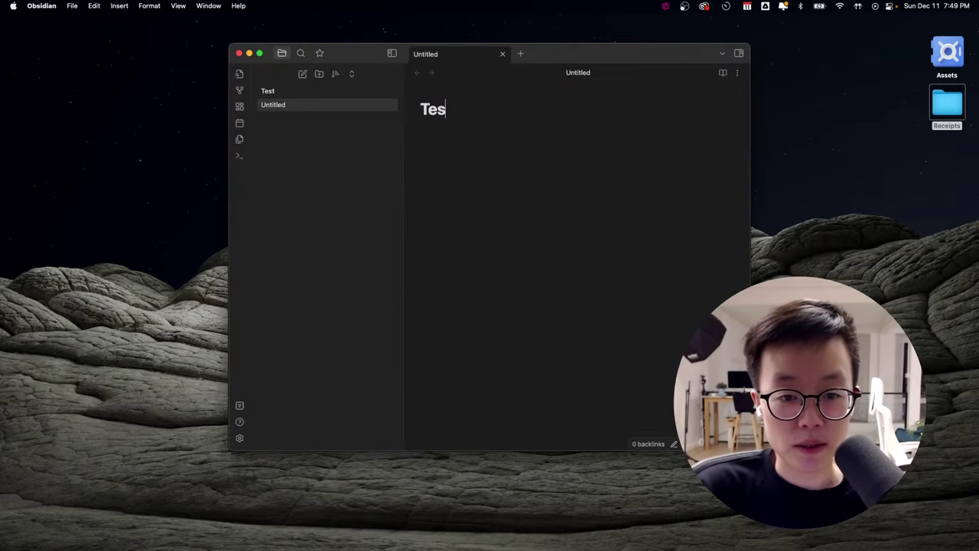
pyautogui.press('Return')
pyautogui.write('te')
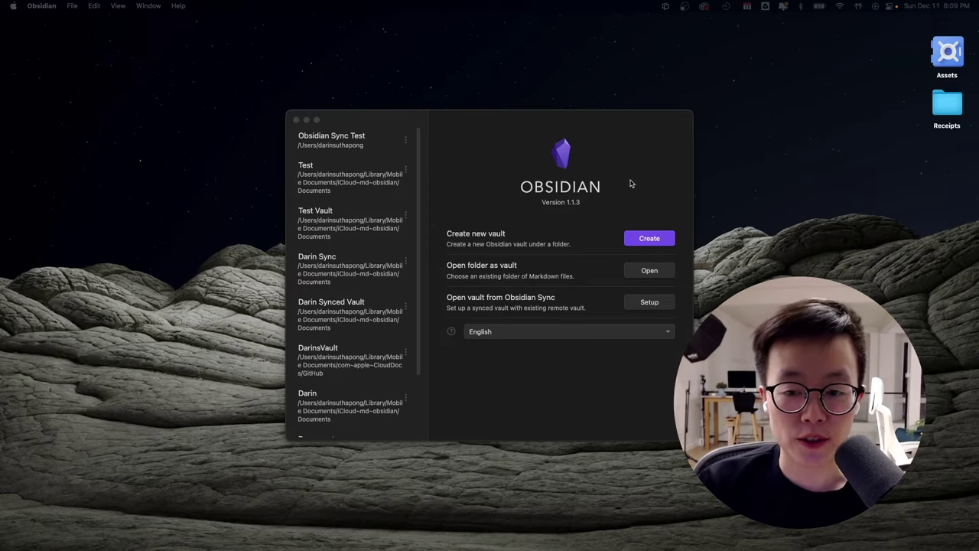
# Create a local vault named 'Obsidian Sync Test' stored in the home folder.
pyautogui.click(664, 240)
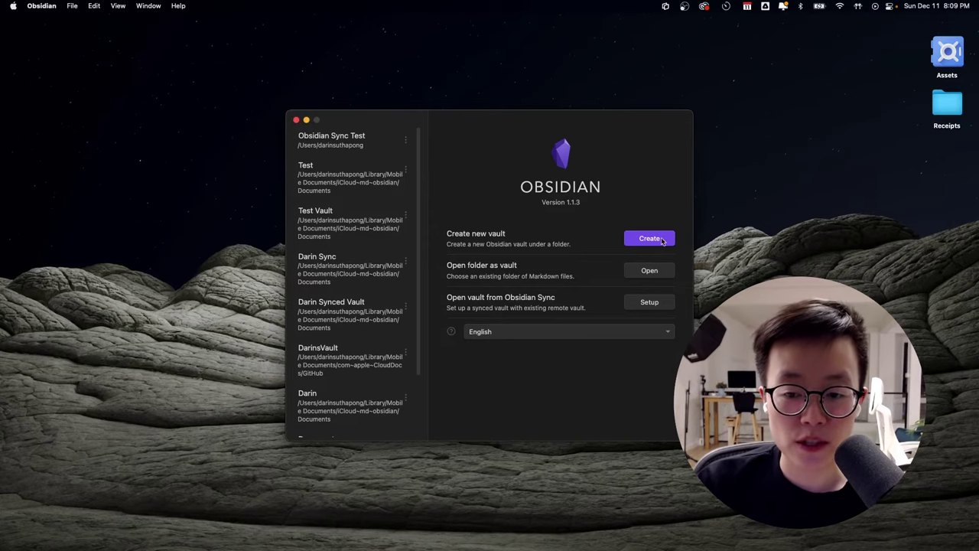
pyautogui.click(662, 242)
pyautogui.click(639, 273)
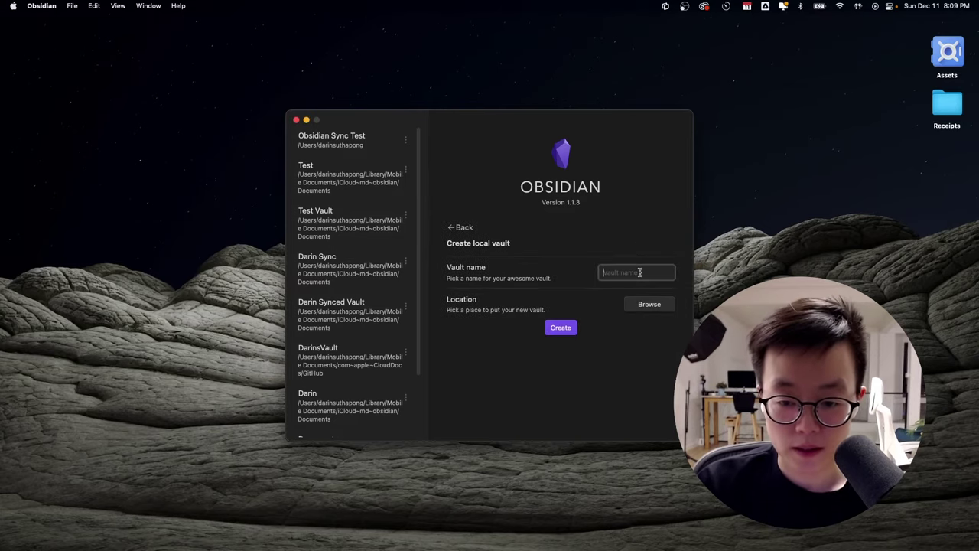
pyautogui.write('Obsidian Sync Test')
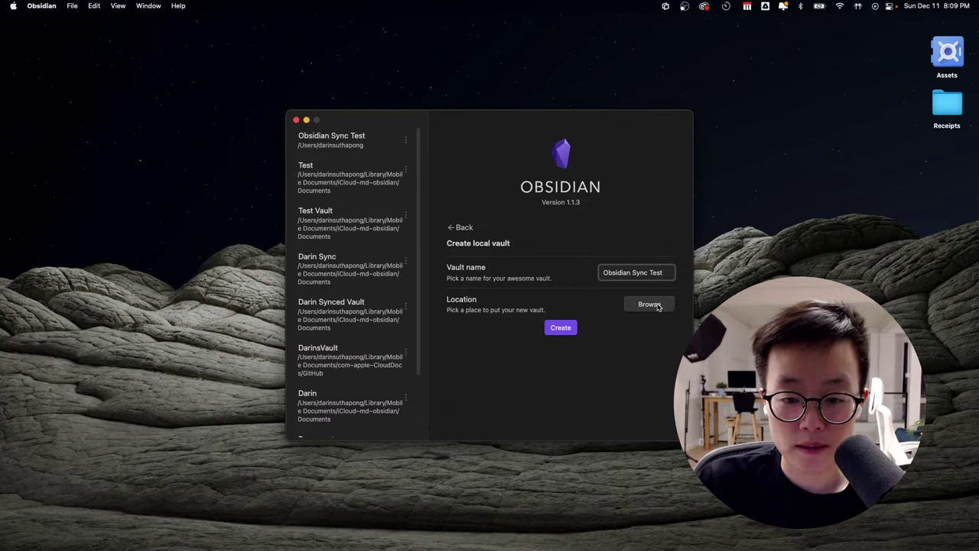
pyautogui.click(657, 305)
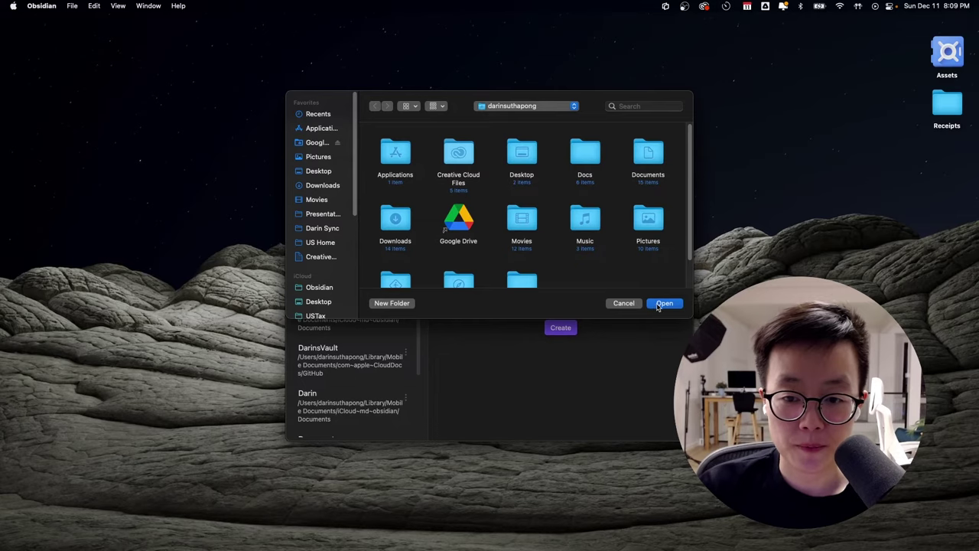
pyautogui.click(658, 305)
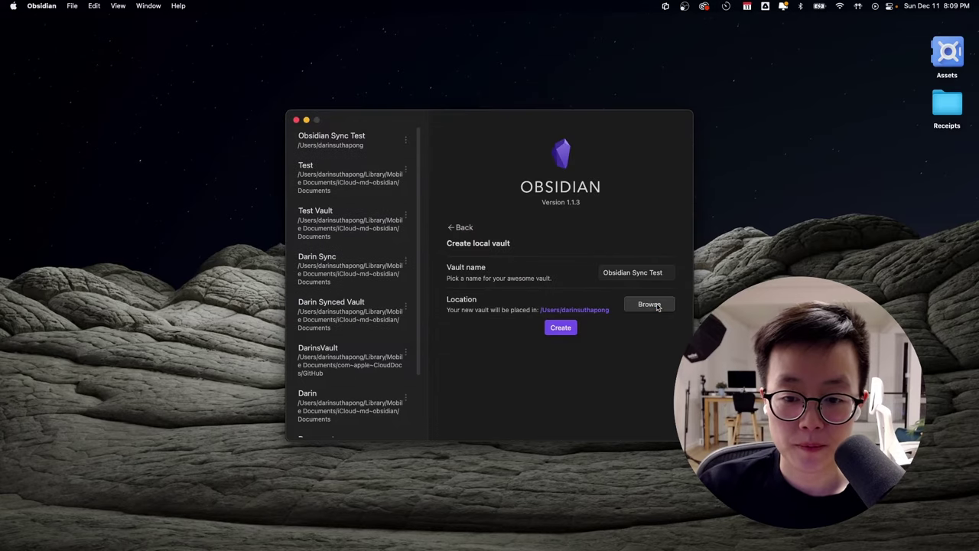
pyautogui.click(576, 327)
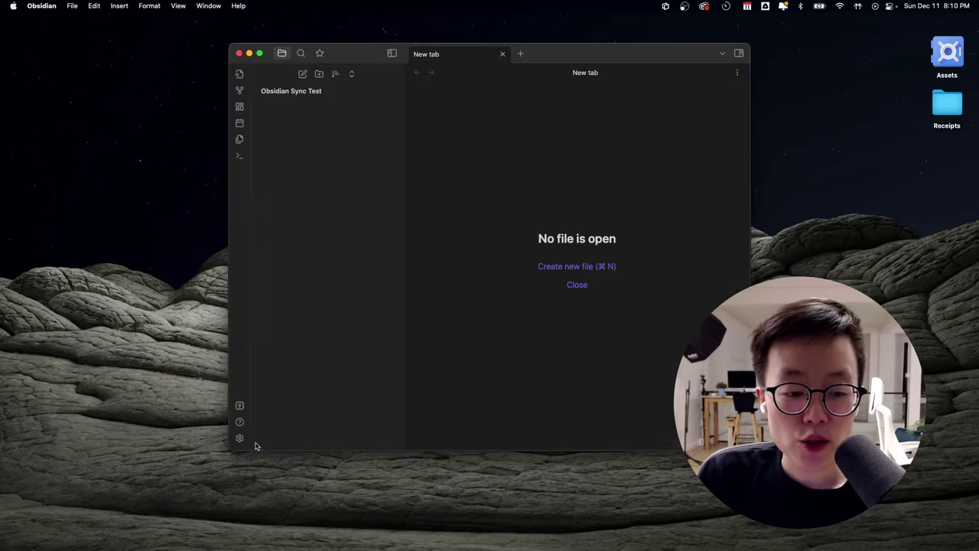
# Enable the Sync core plugin and open its settings to list available remote vaults.
pyautogui.click(239, 439)
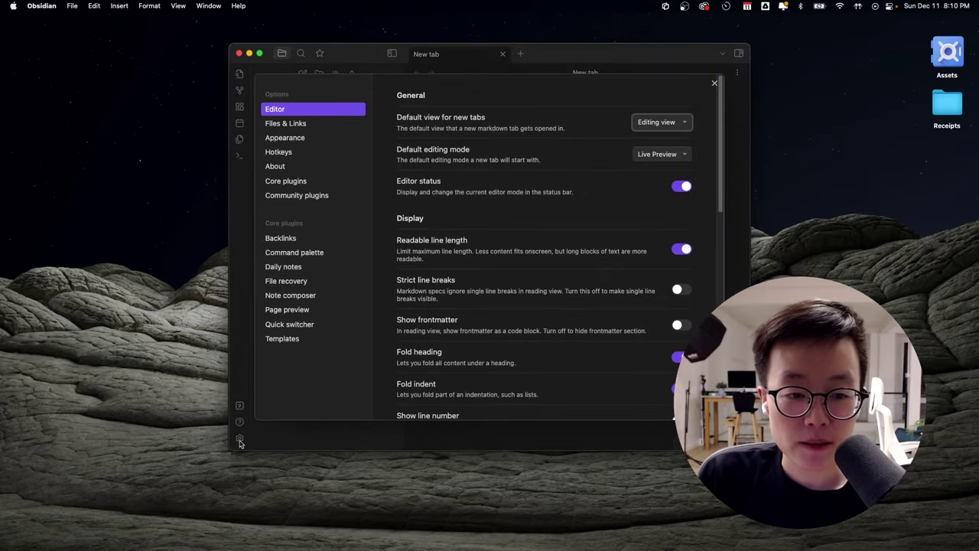
pyautogui.click(322, 183)
pyautogui.scroll(-10, 518, 281)
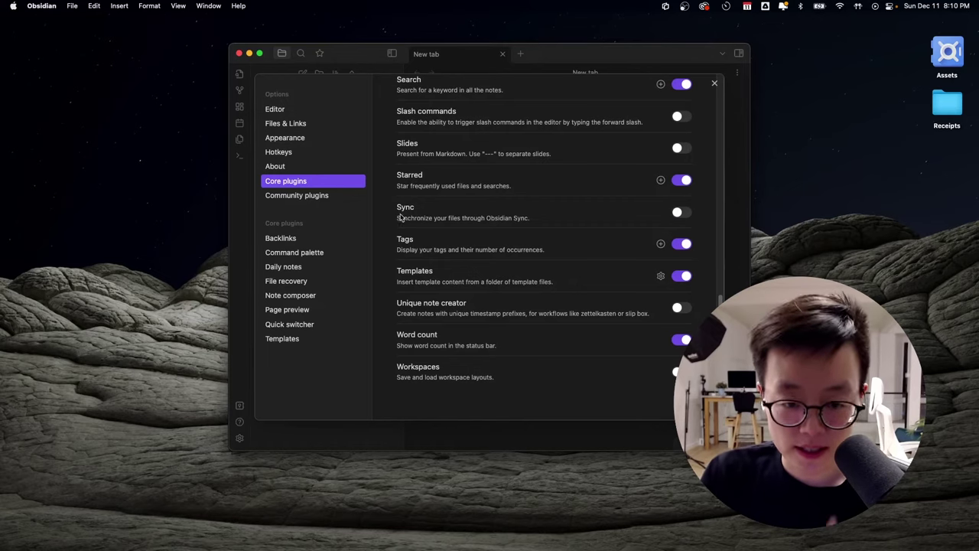
pyautogui.click(685, 218)
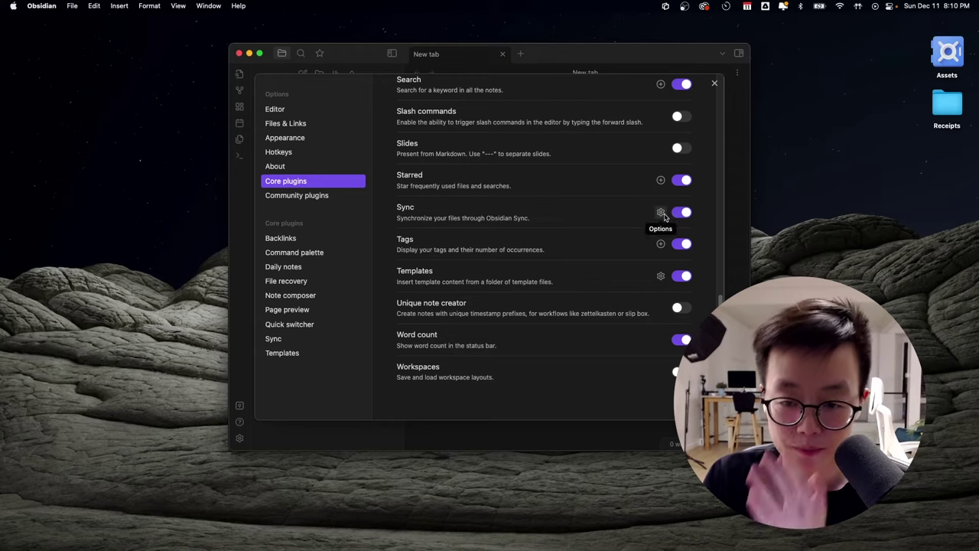
pyautogui.click(661, 213)
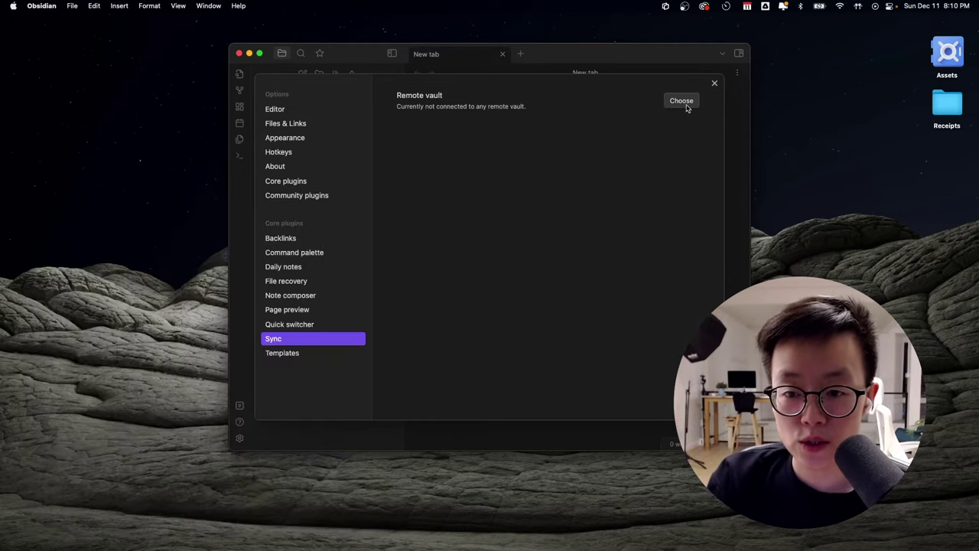
pyautogui.click(685, 104)
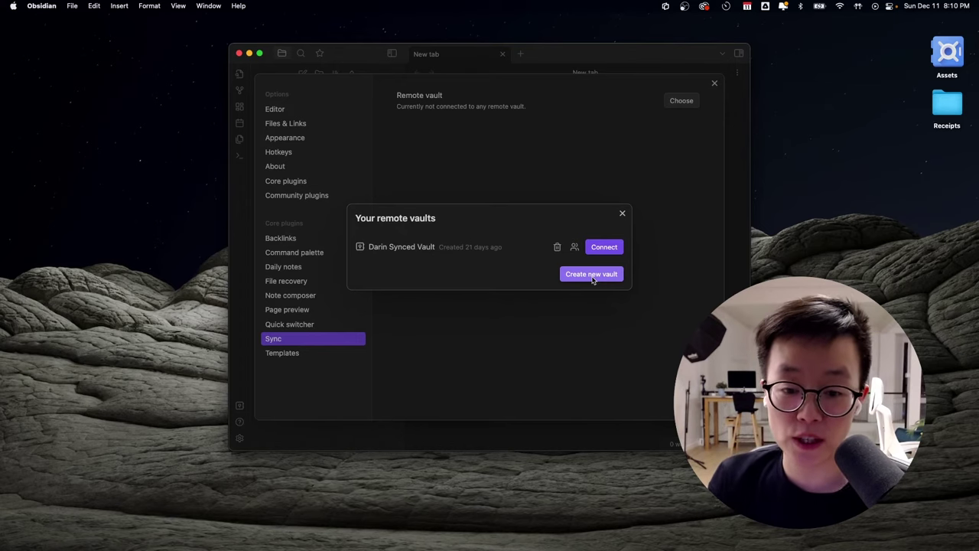
# Create a new remote vault named Obsidian Sync Test with an encryption password.
pyautogui.click(591, 277)
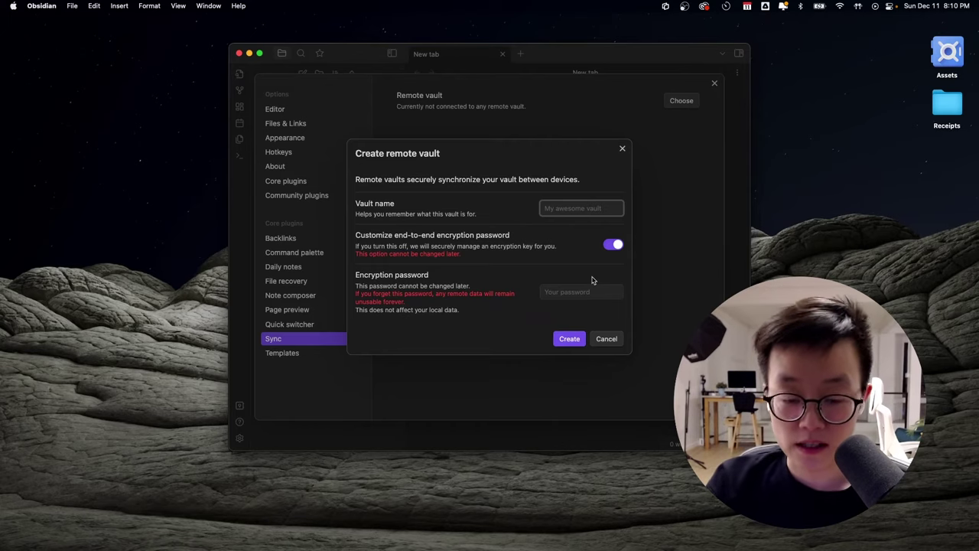
pyautogui.write('Obsidian Sync Test')
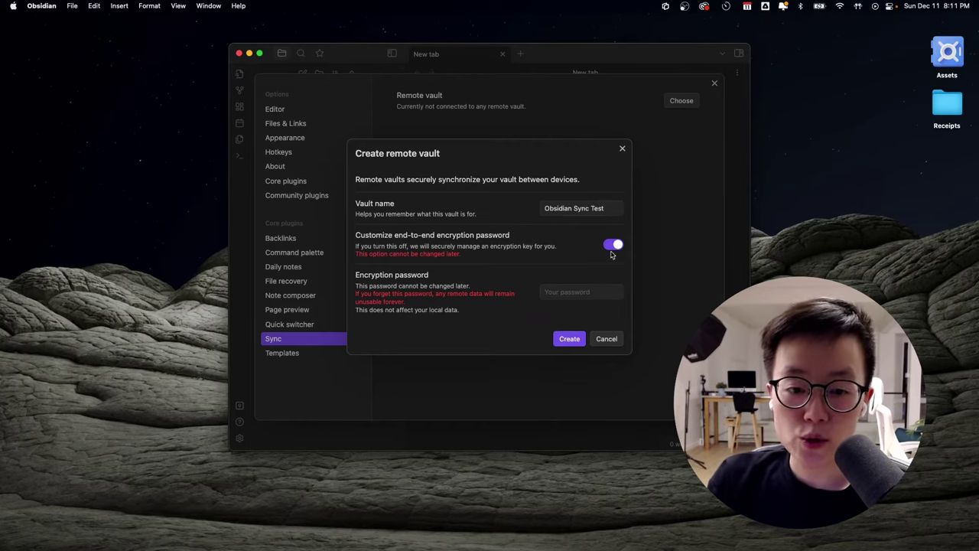
pyautogui.click(592, 293)
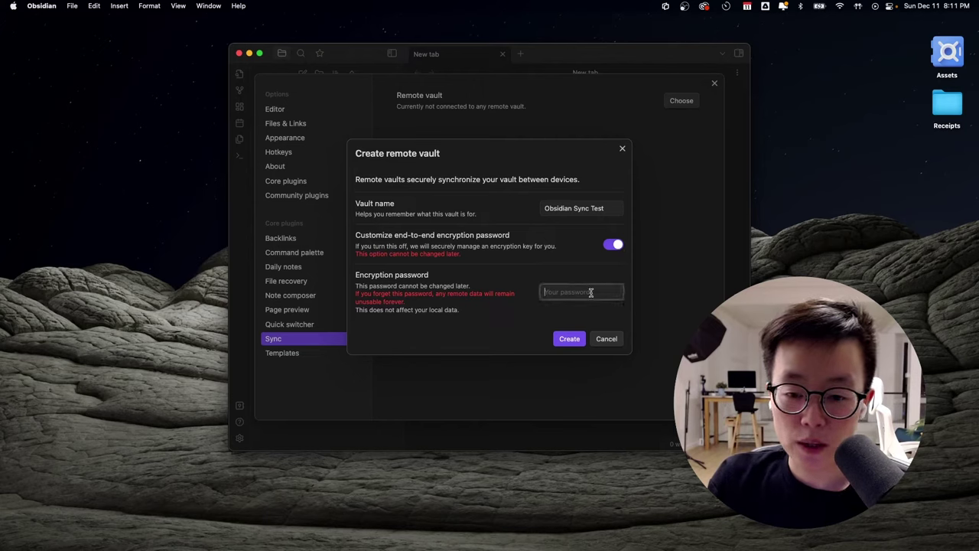
pyautogui.write('••')
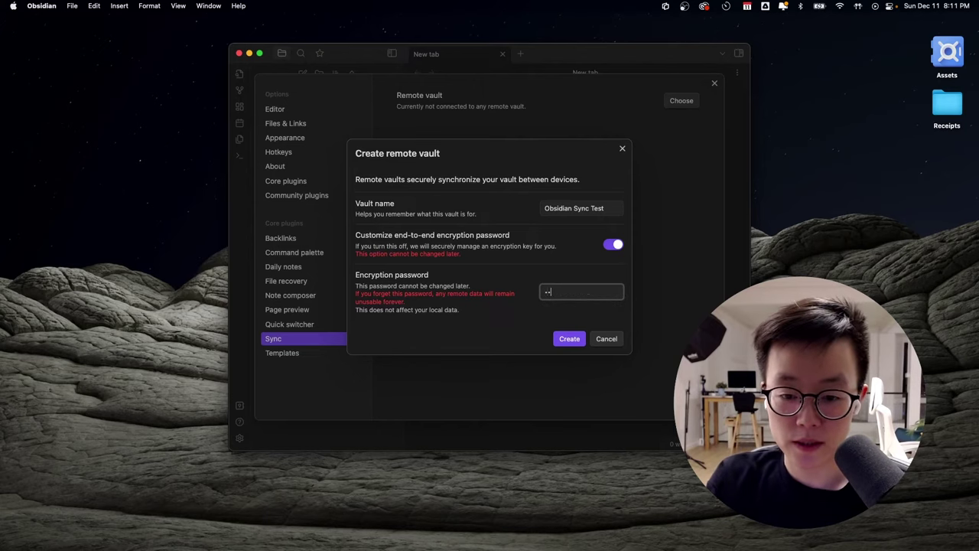
pyautogui.press('Return')
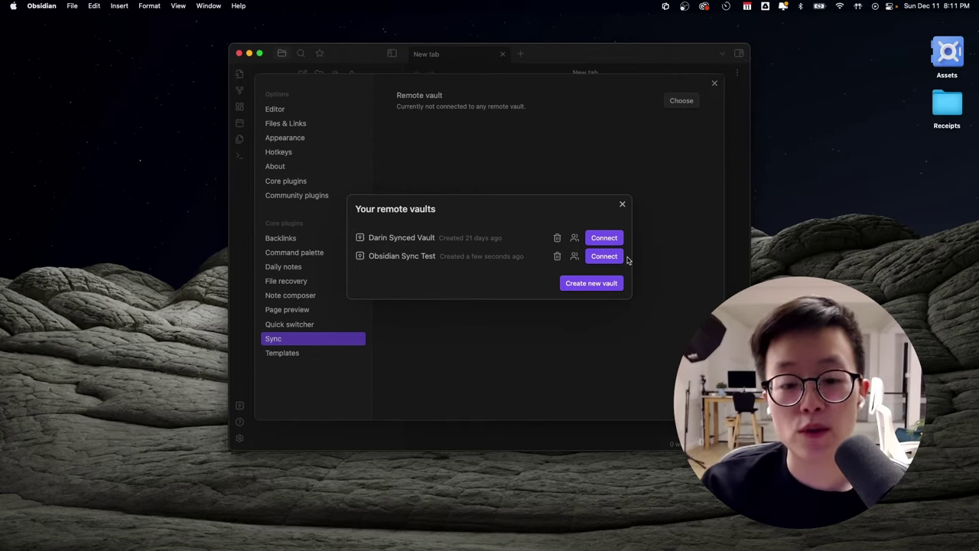
# Connect to Obsidian Sync Test, unlock it with the password, start syncing, and close settings.
pyautogui.click(608, 257)
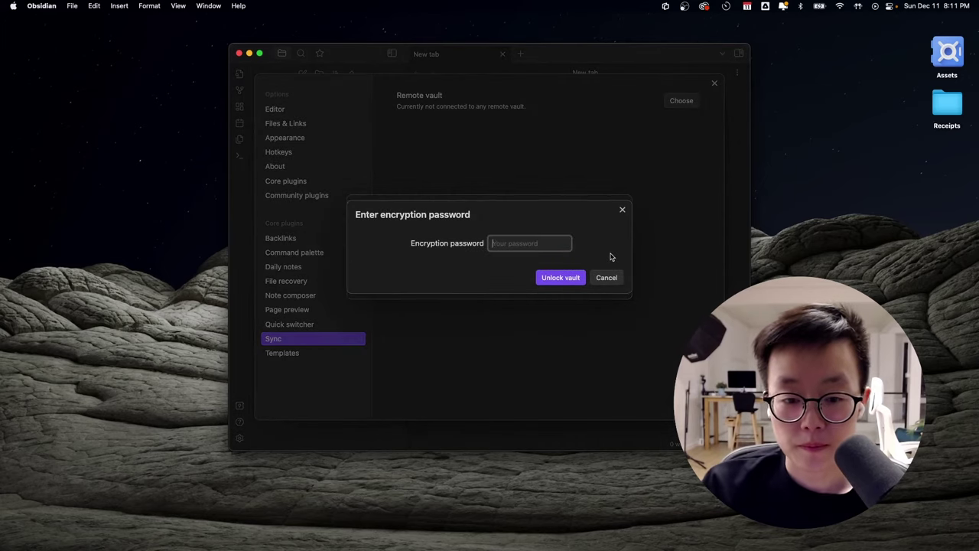
pyautogui.write('test')
pyautogui.click(559, 278)
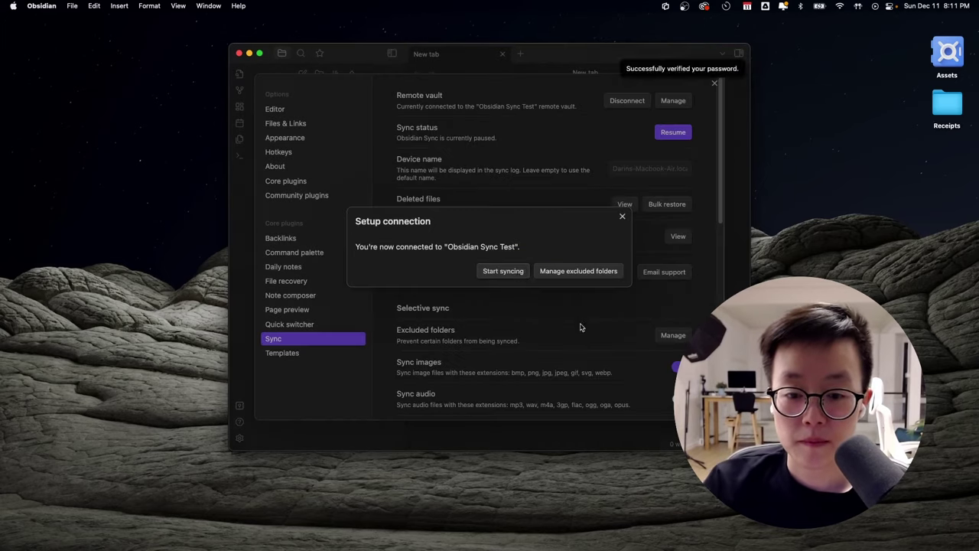
pyautogui.click(517, 272)
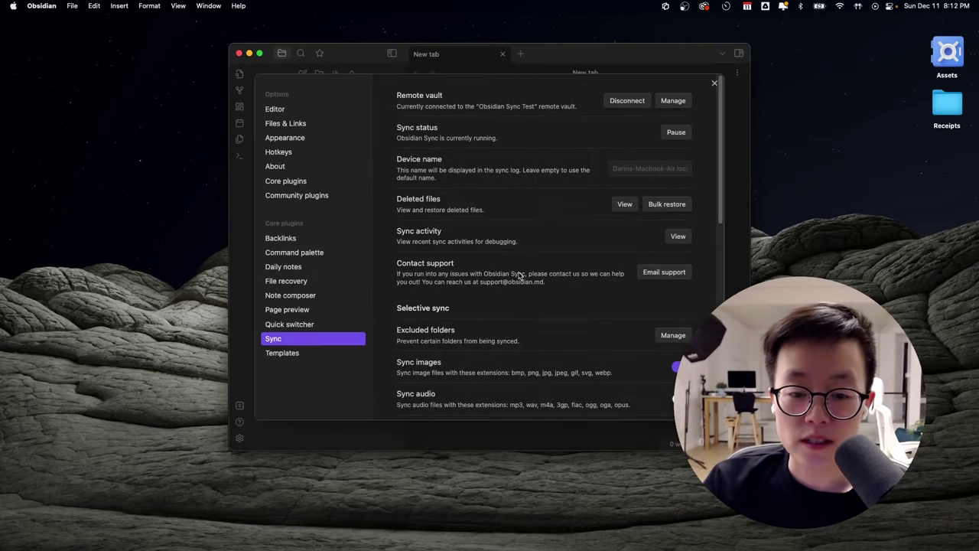
pyautogui.click(737, 229)
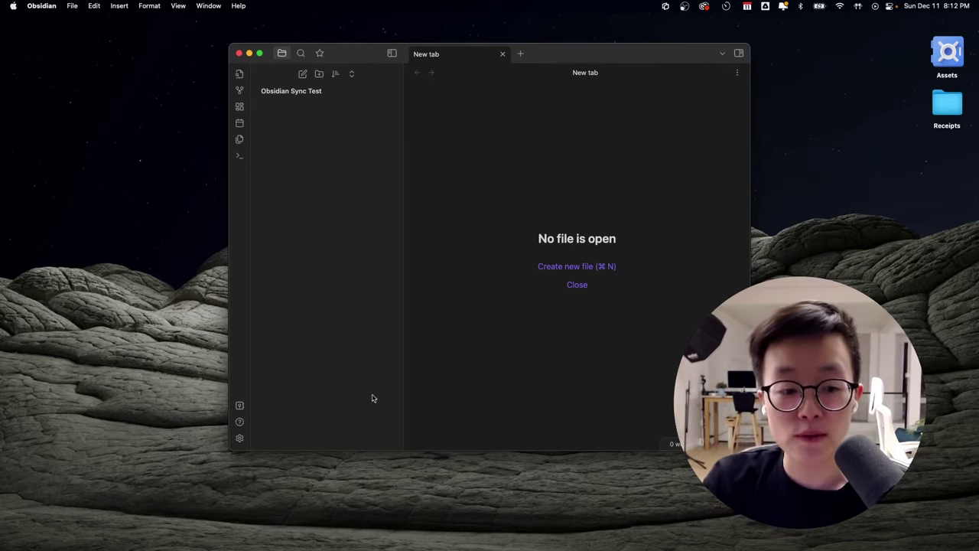
# Check the sync status, then add a note titled Testing whose body reads 1234.
pyautogui.click(240, 437)
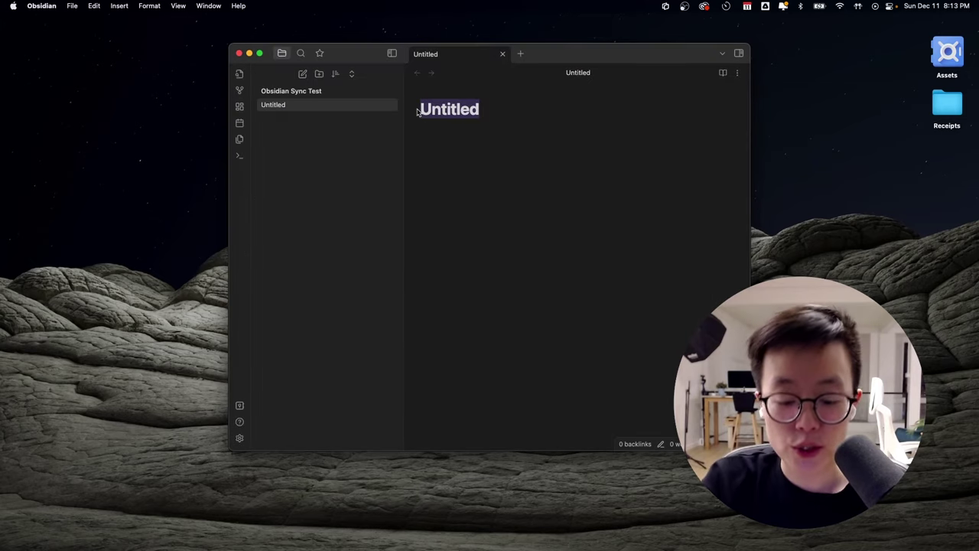
pyautogui.write('Testing')
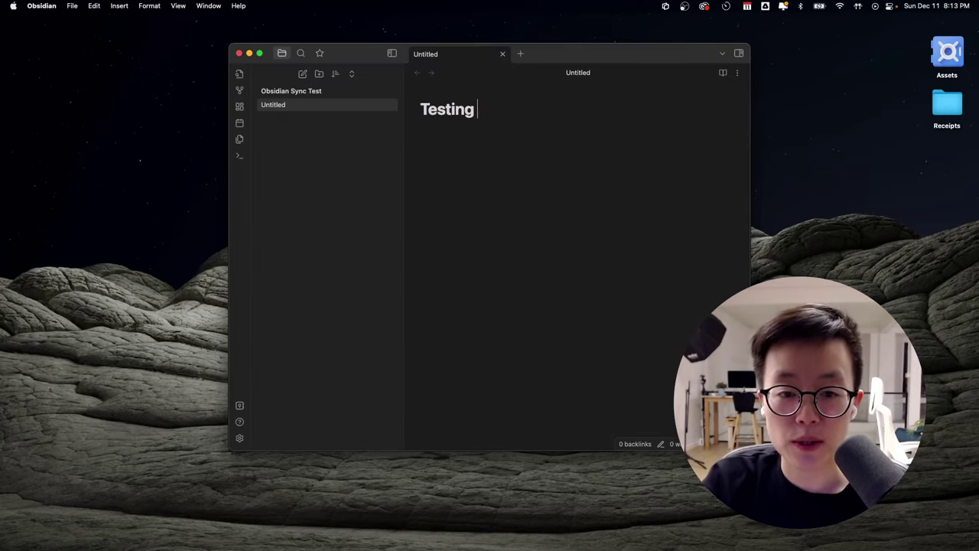
pyautogui.press('Return')
pyautogui.write('1234')
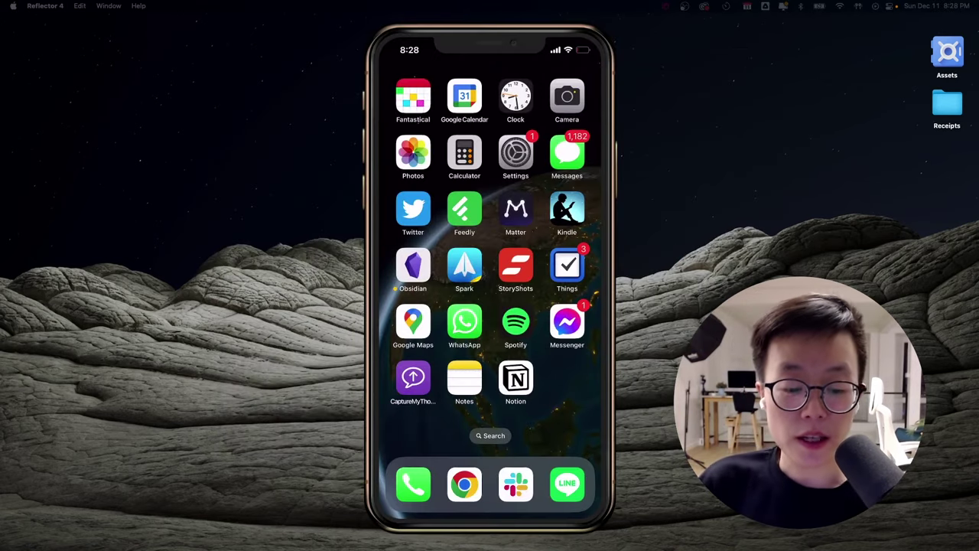
# On the mirrored iPhone, set up Obsidian Sync with Obsidian Sync Test, unlock it, and start syncing.
pyautogui.click(413, 265)
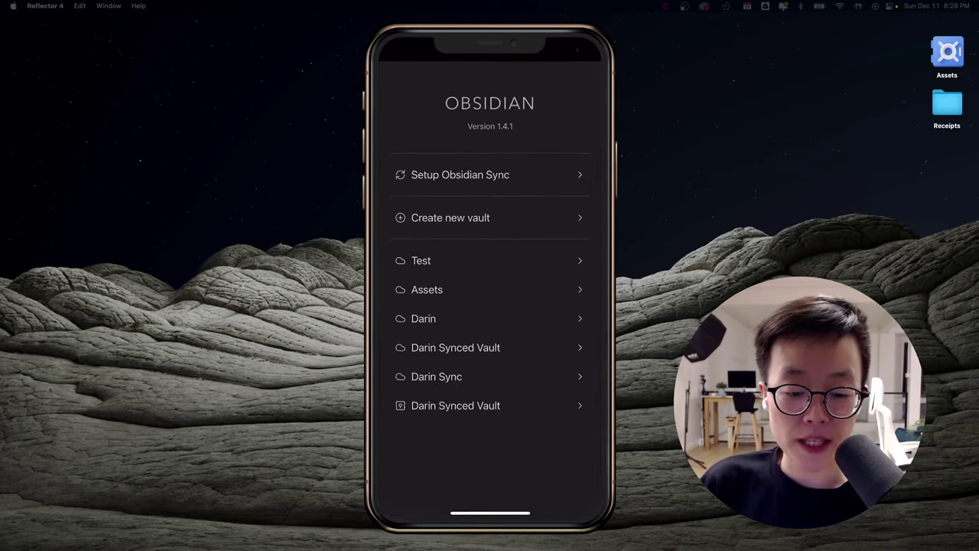
pyautogui.click(439, 175)
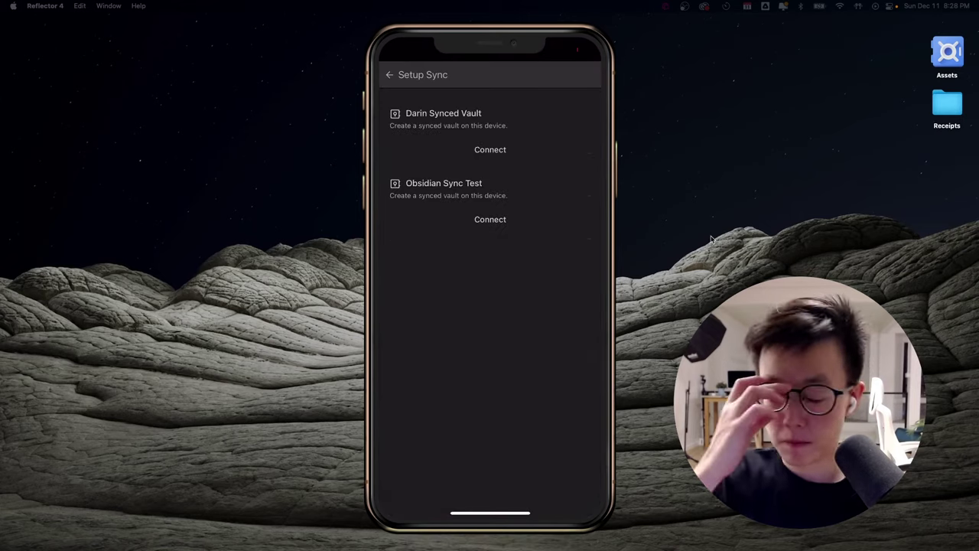
pyautogui.click(456, 197)
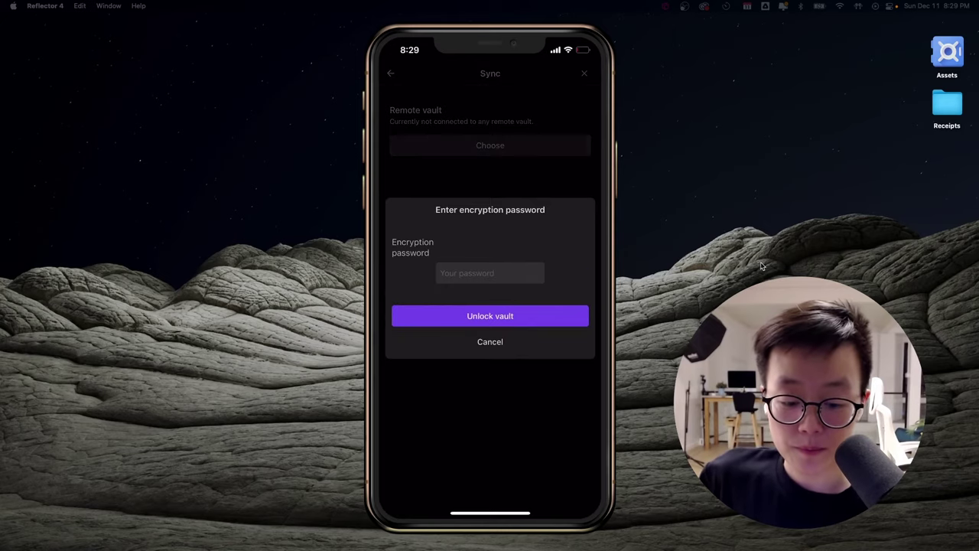
pyautogui.write('••')
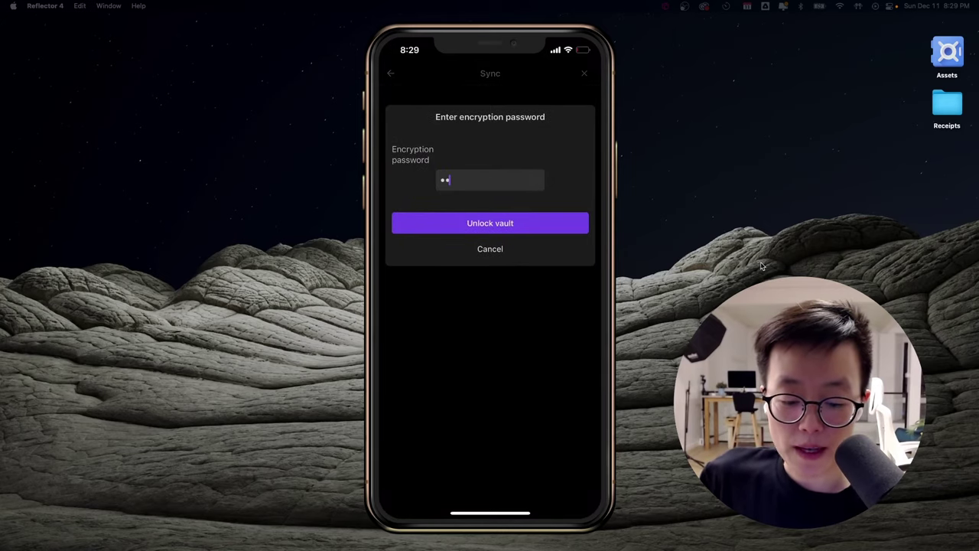
pyautogui.press('Return')
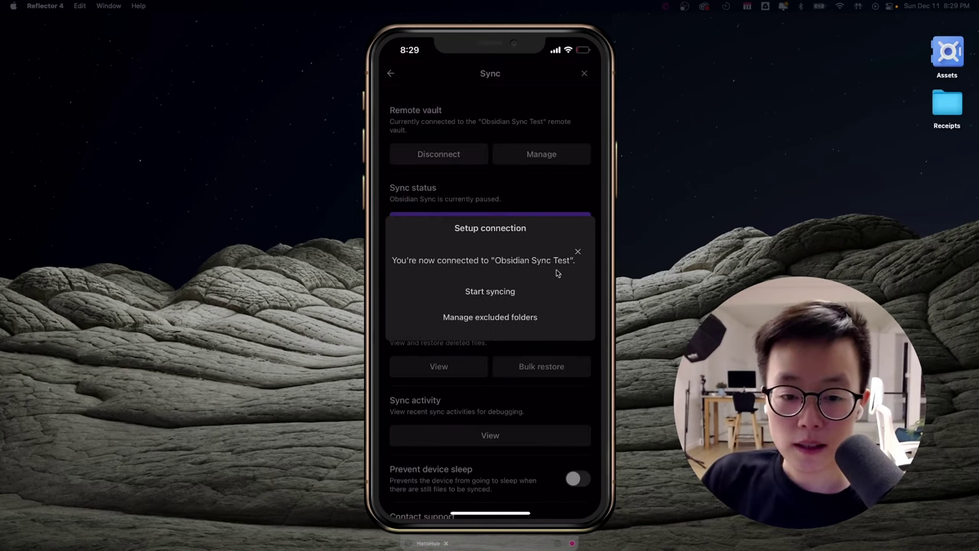
pyautogui.click(502, 291)
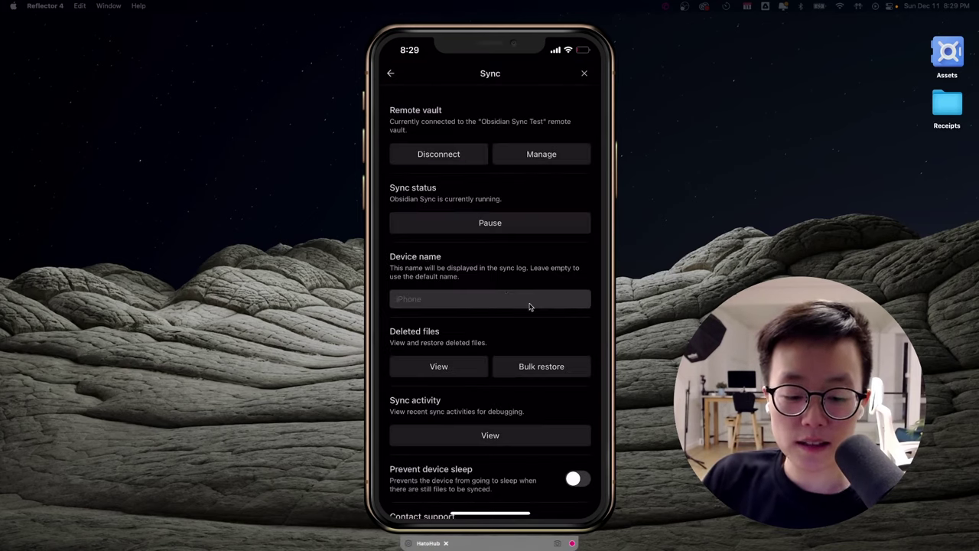
pyautogui.scroll(-10, 531, 307)
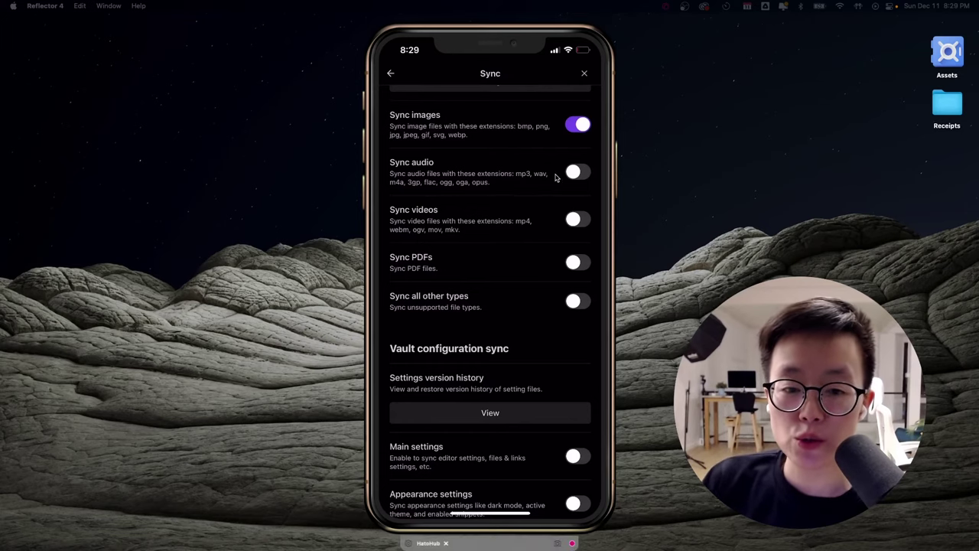
# Scroll through the iPhone's Sync settings toggles to review the options.
pyautogui.scroll(-2, 558, 179)
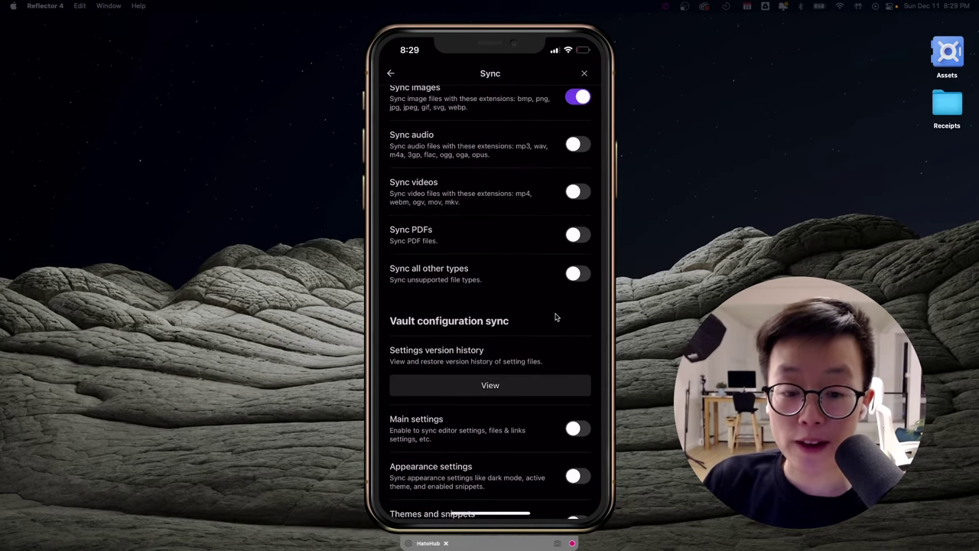
pyautogui.scroll(-5, 556, 318)
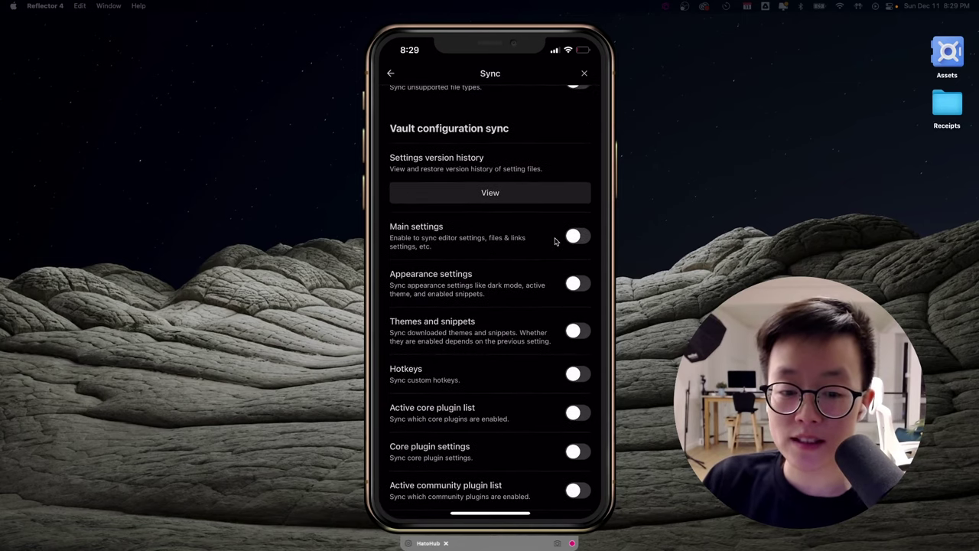
pyautogui.scroll(-2, 556, 382)
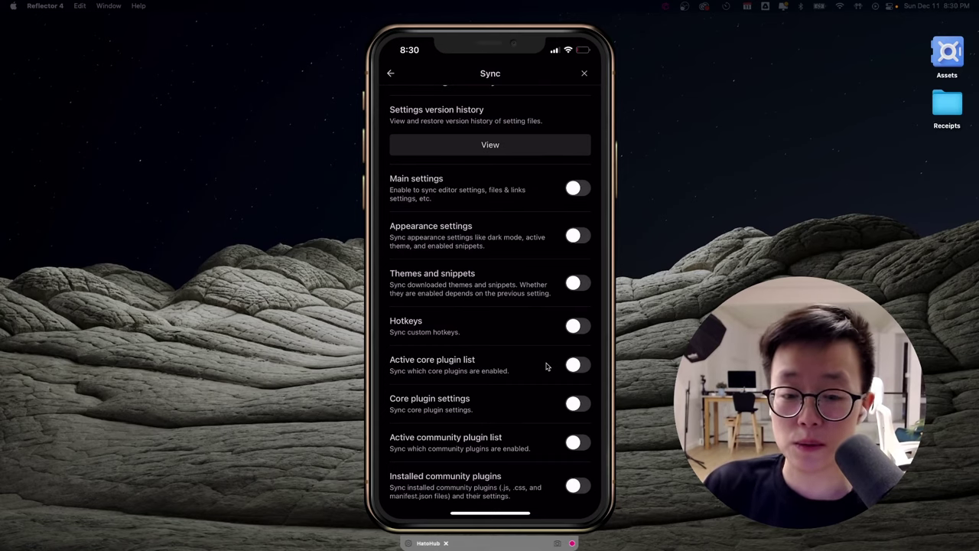
pyautogui.scroll(-1, 549, 283)
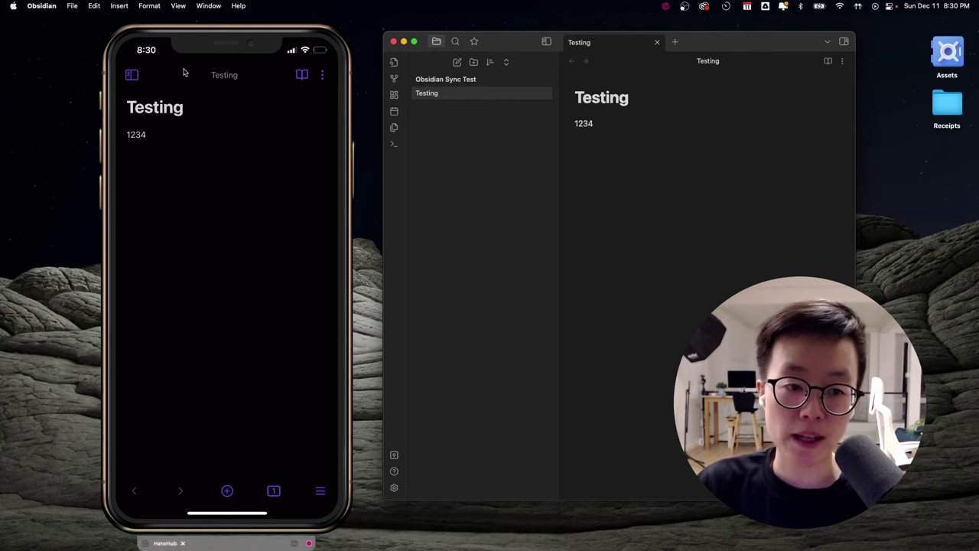
# Type Test on the iPhone and hello on the Mac below 1234 in the Testing note.
pyautogui.click(265, 170)
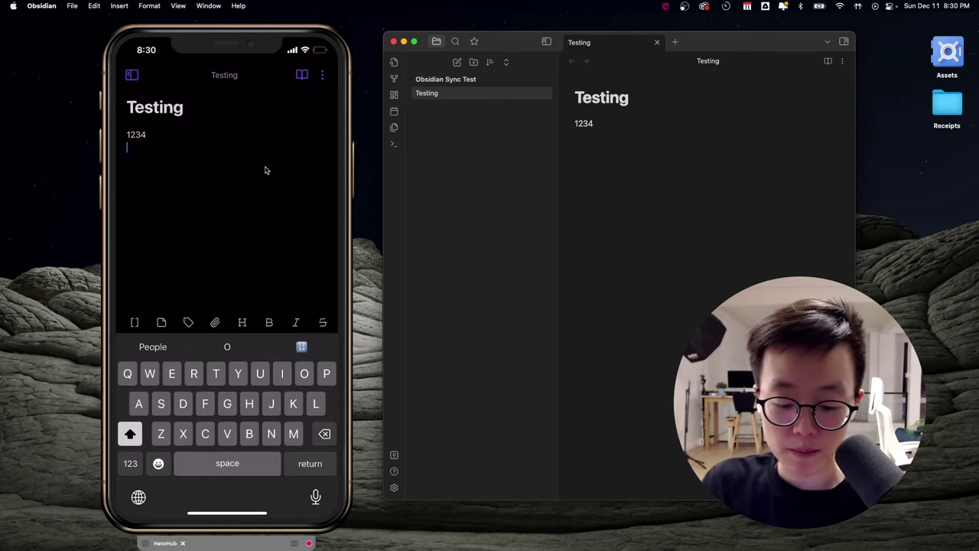
pyautogui.write('Test')
pyautogui.press('Return')
pyautogui.press('Return')
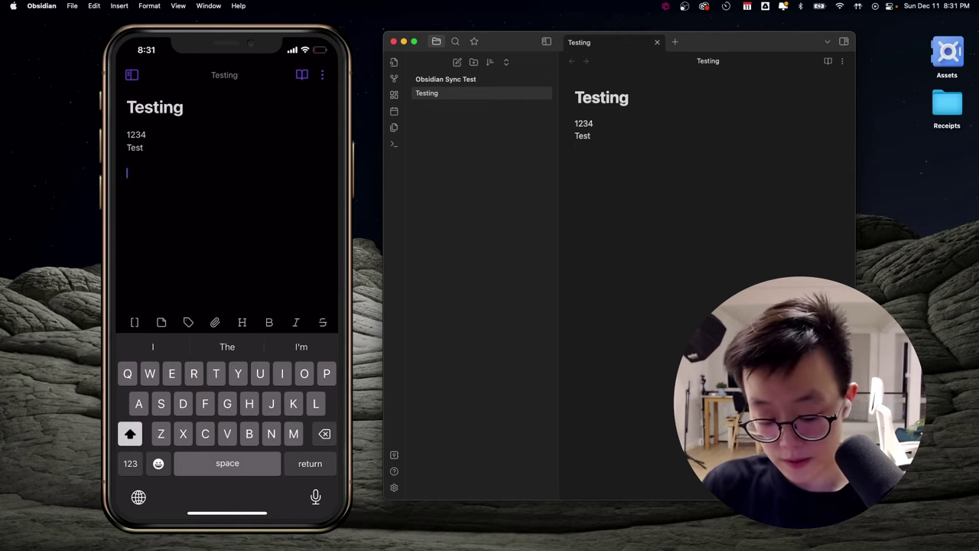
pyautogui.write('hello')
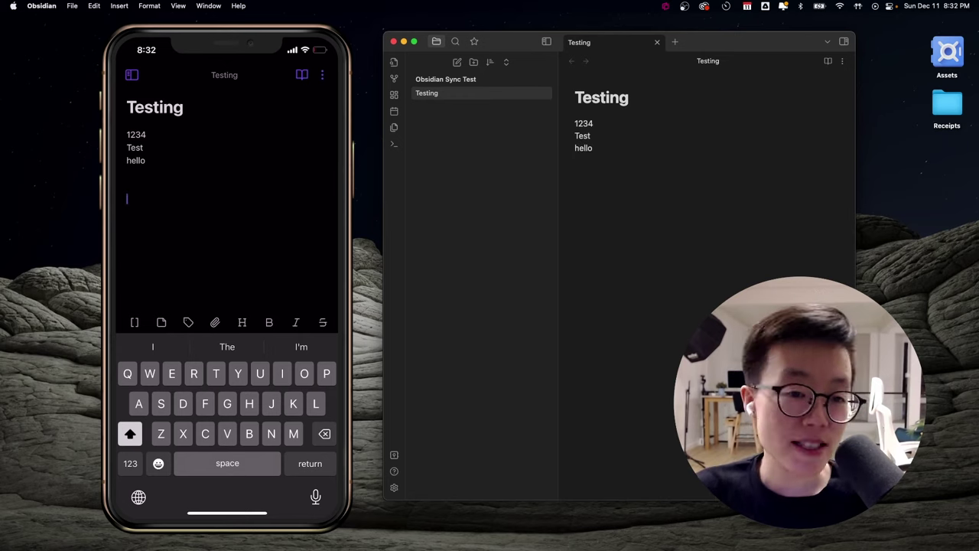
pyautogui.press('Return')
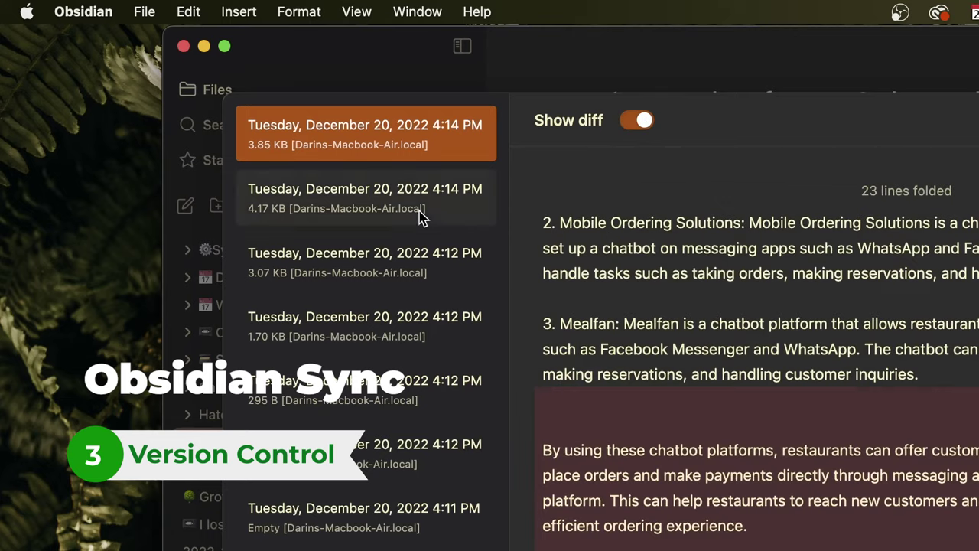
# Turn on Show diff and view the 3.07 KB, 1.70 KB, then 295 B 4:12 PM versions.
pyautogui.click(425, 210)
pyautogui.click(428, 255)
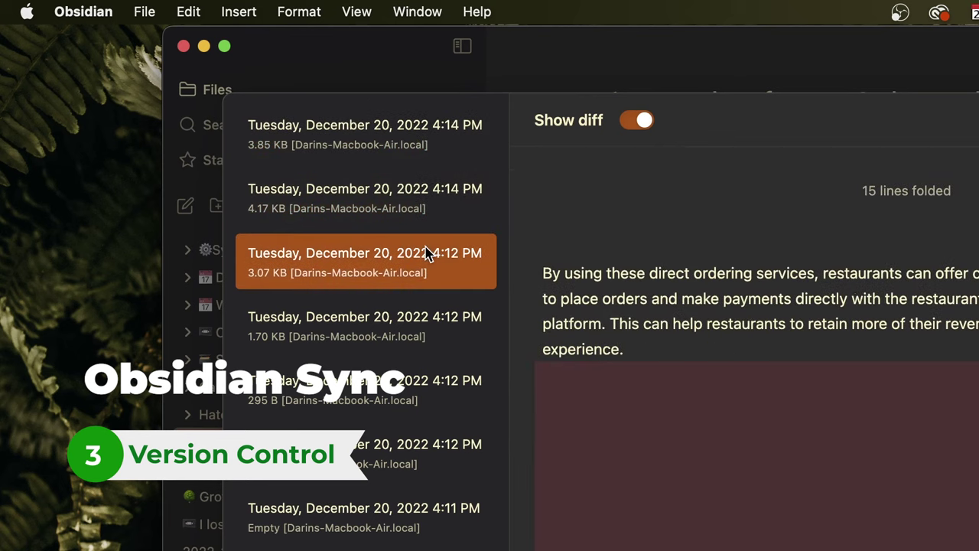
pyautogui.click(404, 339)
pyautogui.click(403, 382)
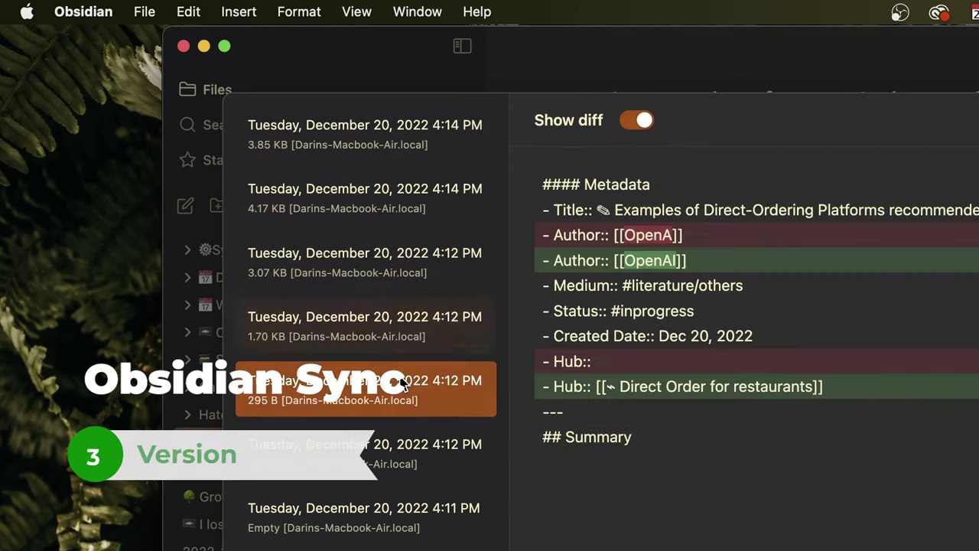